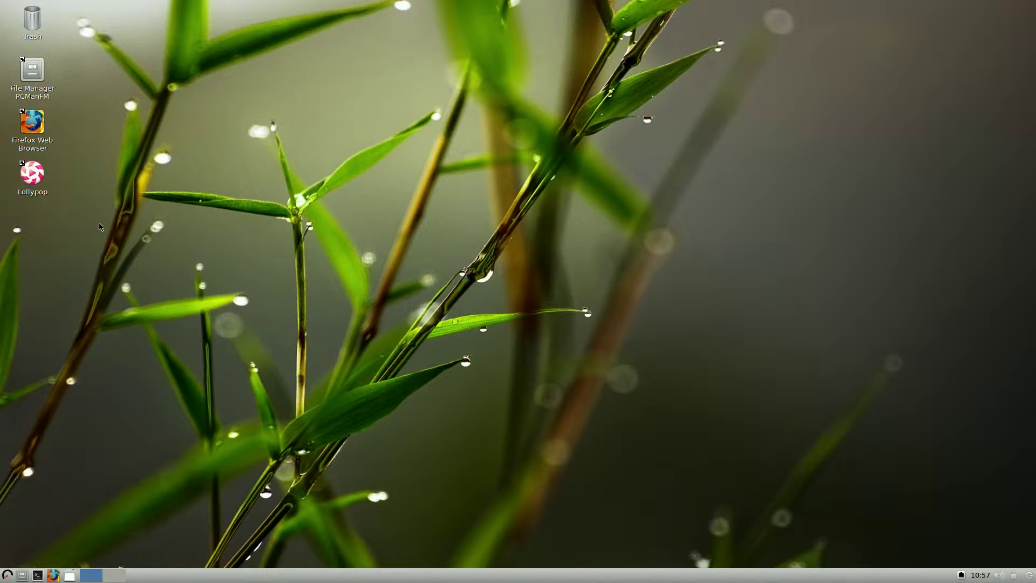
Step: Launch and close Lollypop, then browse the applications menu and dismiss it
click(32, 177)
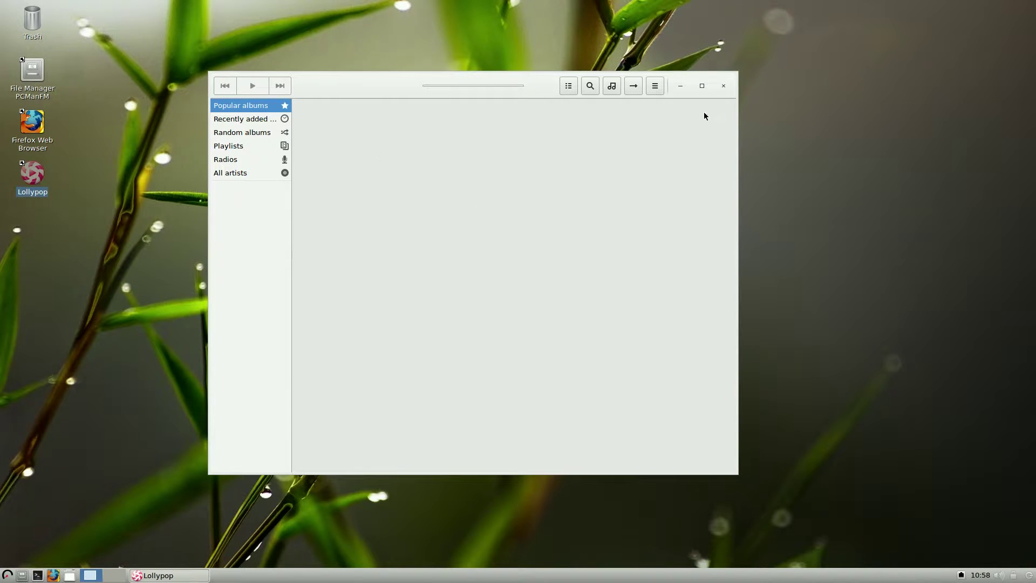
click(724, 86)
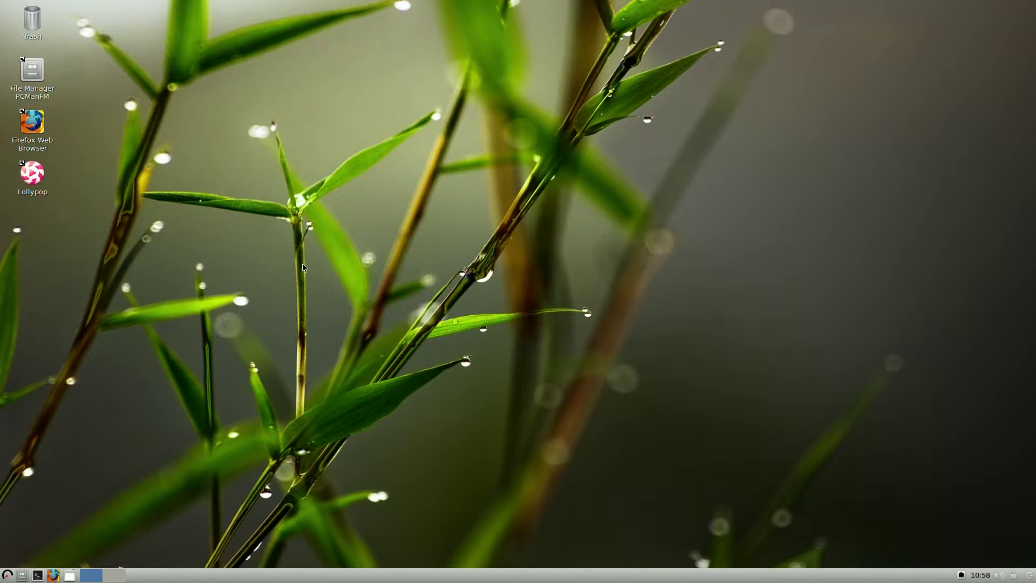
click(7, 576)
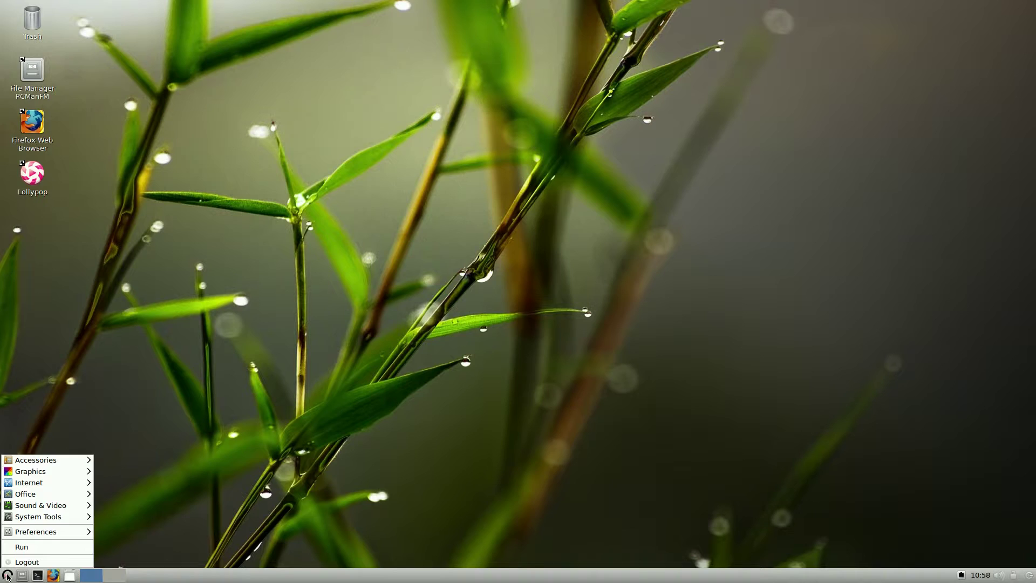
mouse_move(29, 465)
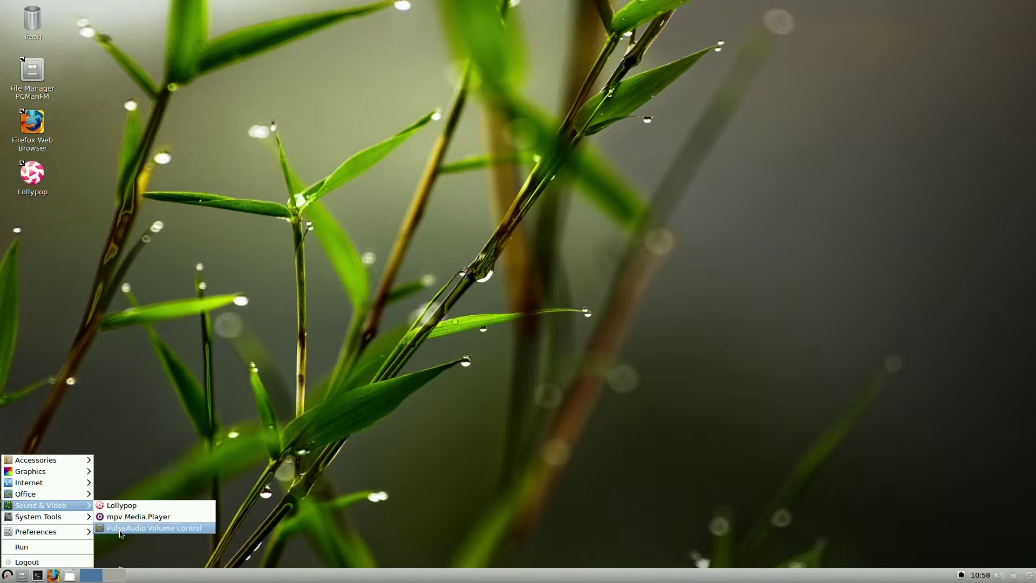
mouse_move(67, 521)
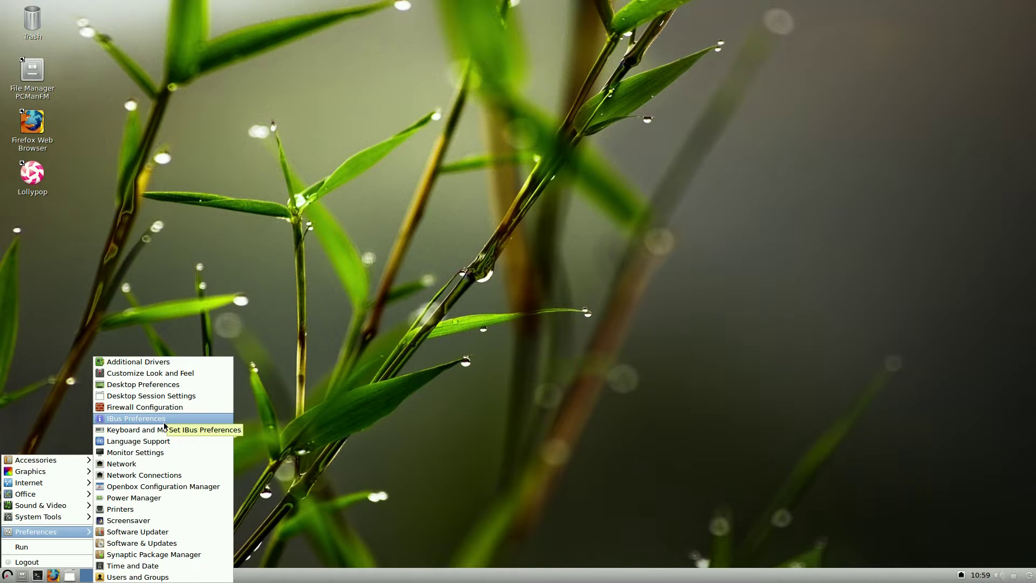
click(300, 412)
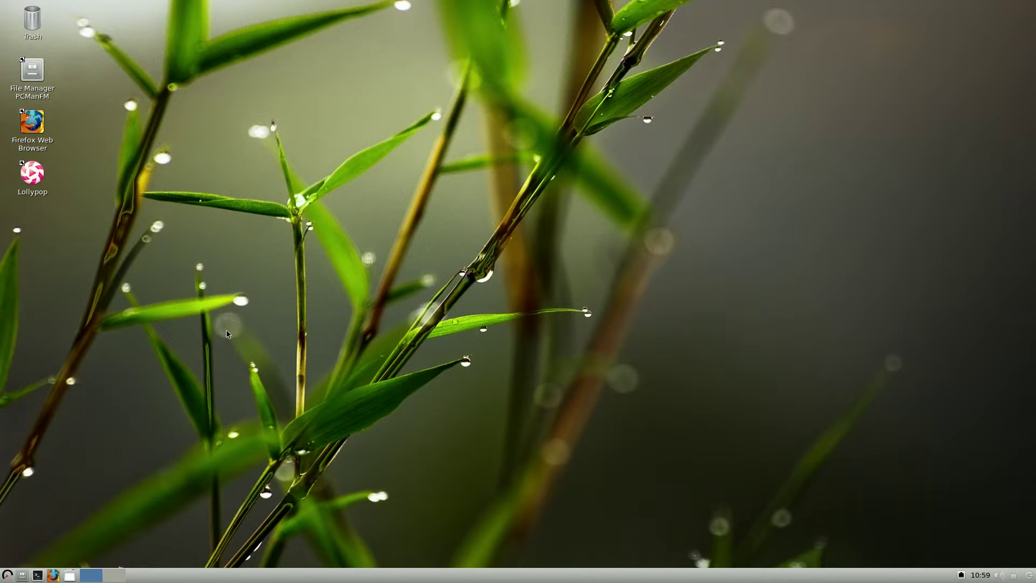
Step: Open Desktop Preferences from the desktop and look through its icon, advanced and background tabs
click(8, 576)
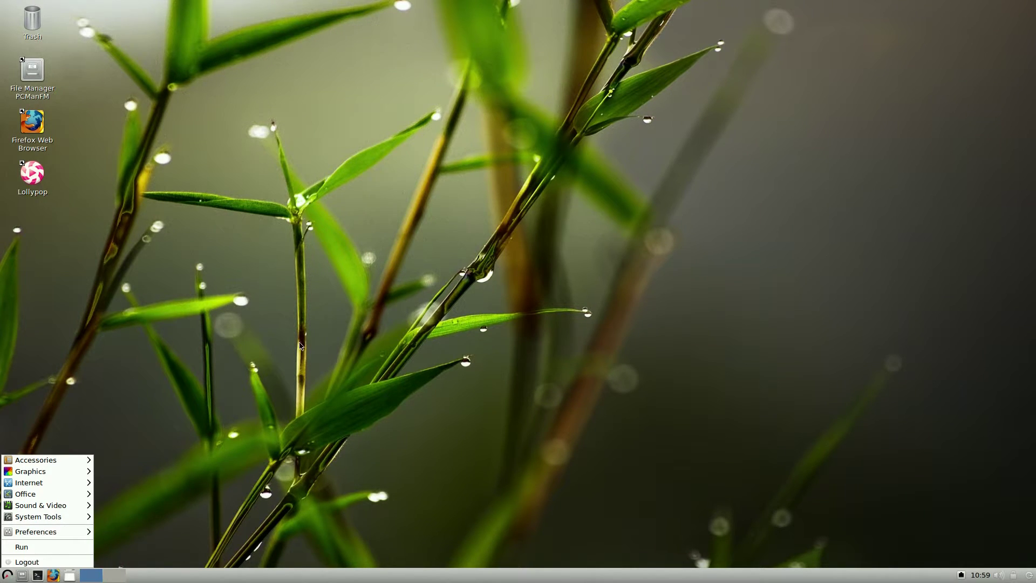
right_click(358, 204)
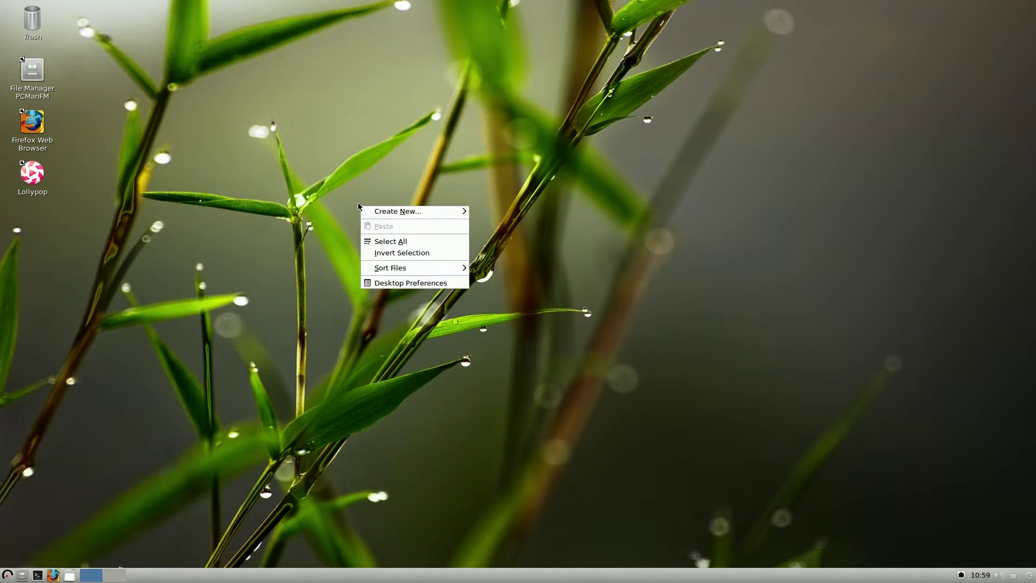
click(384, 284)
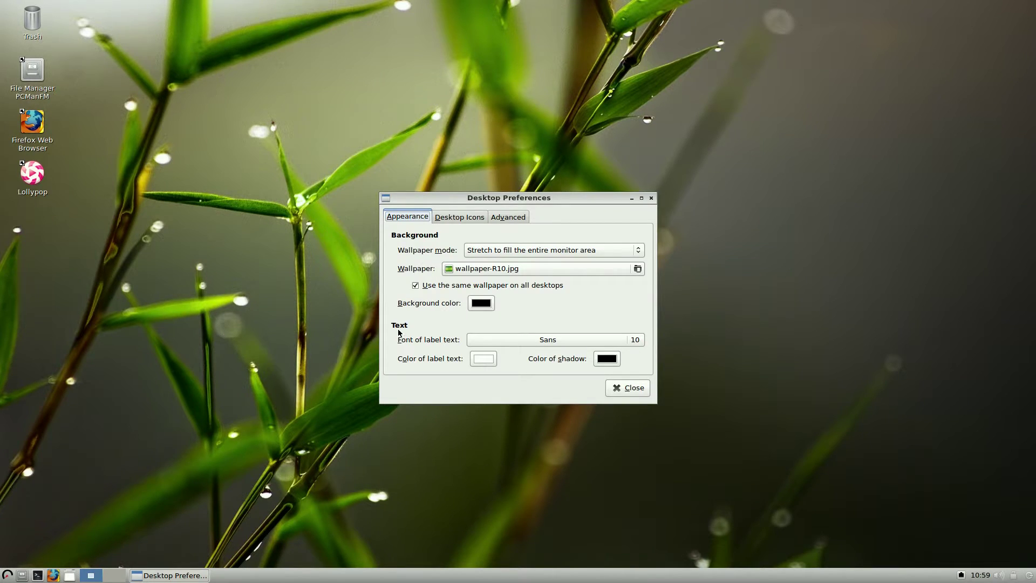
click(456, 226)
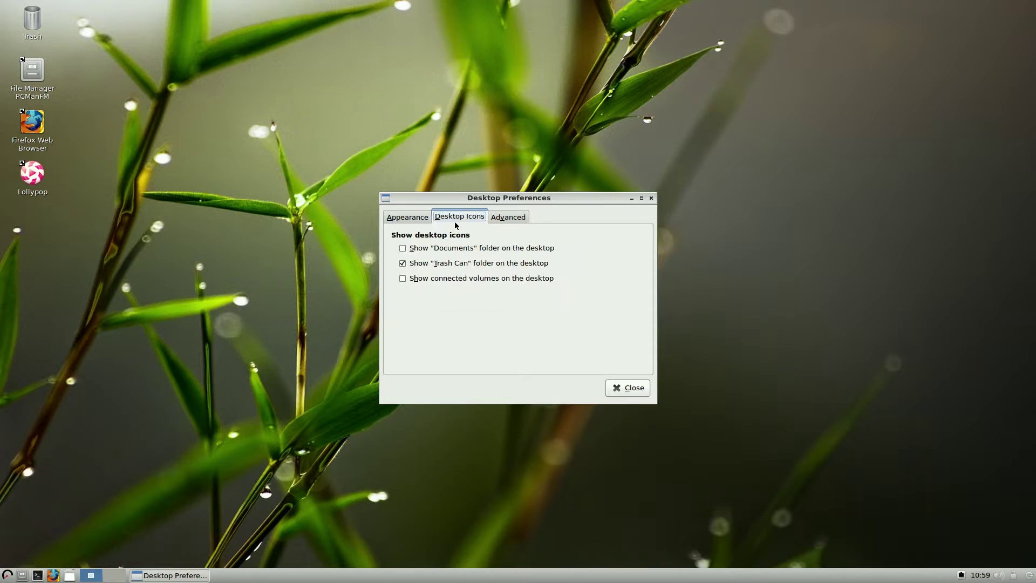
click(503, 219)
click(409, 218)
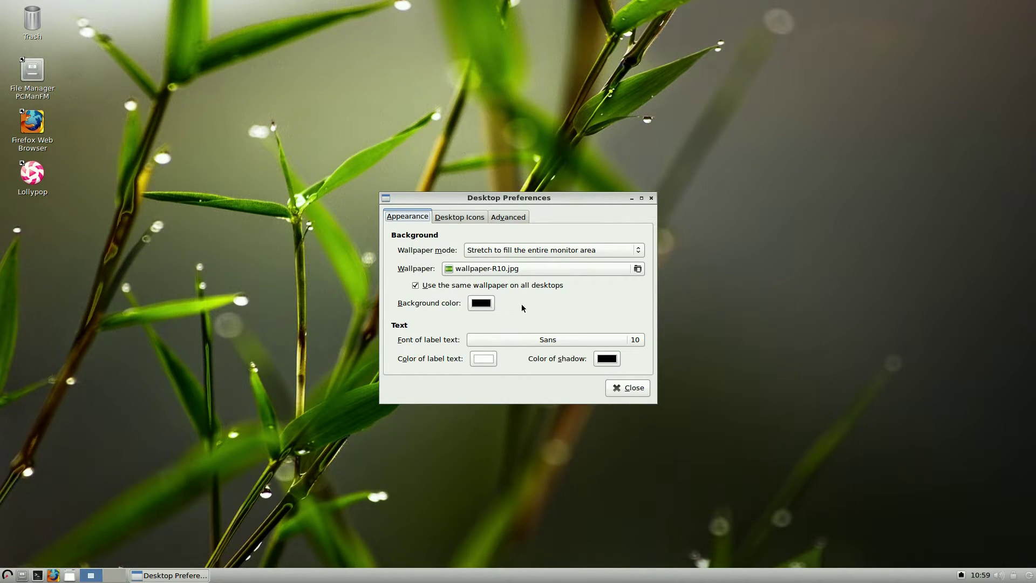
Step: Set wattOS.png as the desktop wallpaper
click(637, 270)
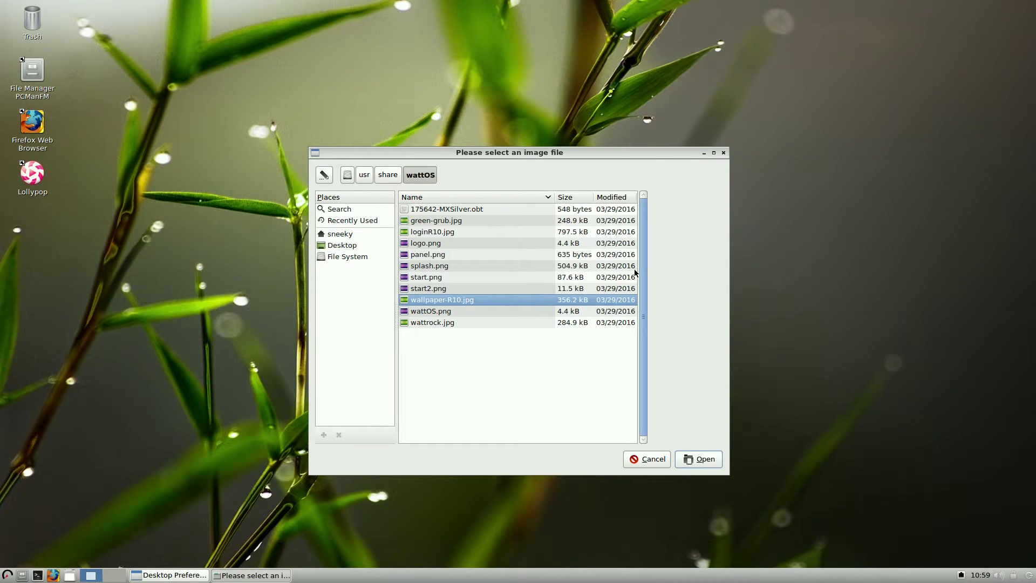
click(490, 311)
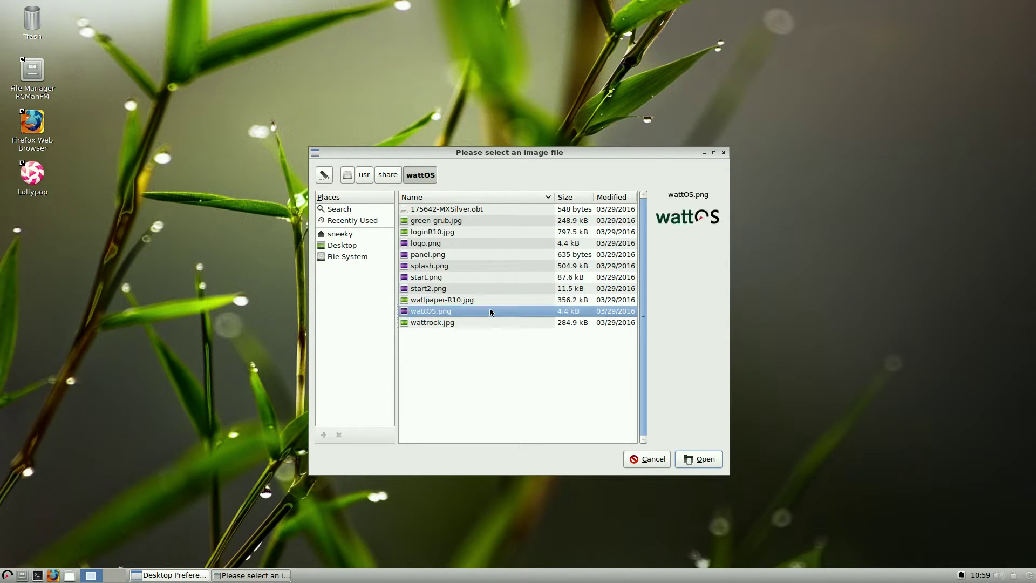
click(691, 459)
click(625, 389)
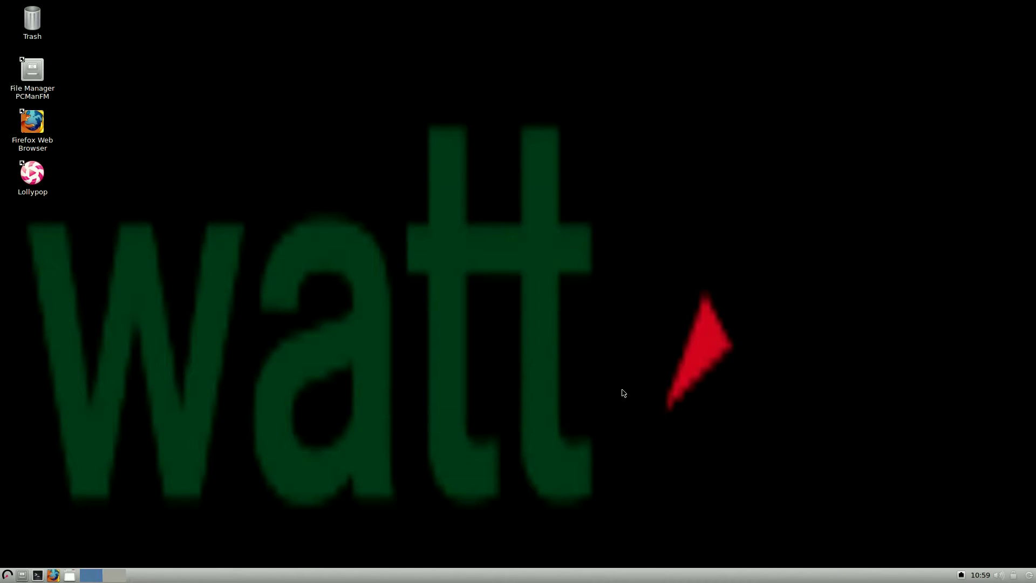
Step: Restore the original wallpaper-R10.jpg as the desktop wallpaper
right_click(393, 246)
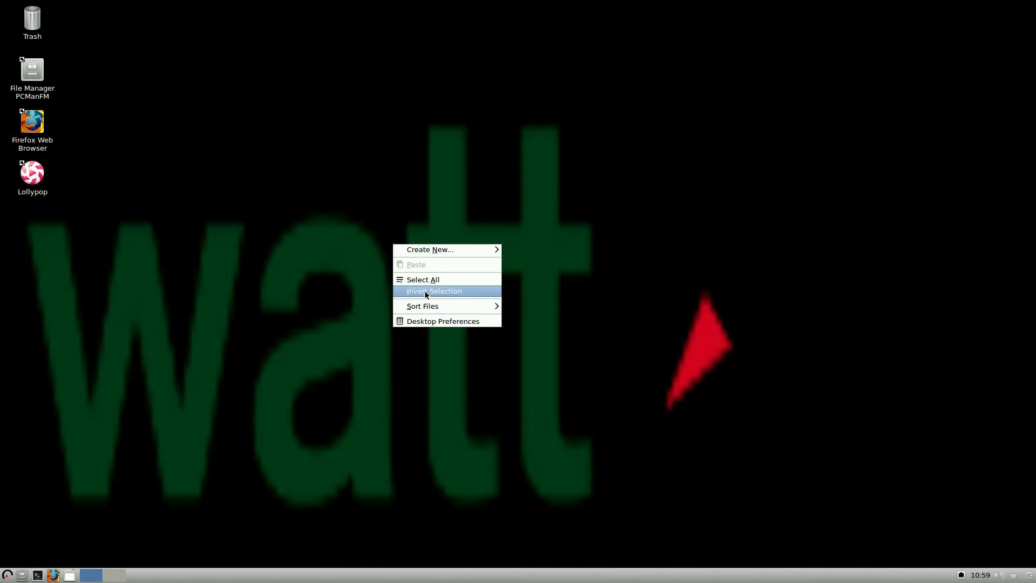
click(437, 322)
click(459, 272)
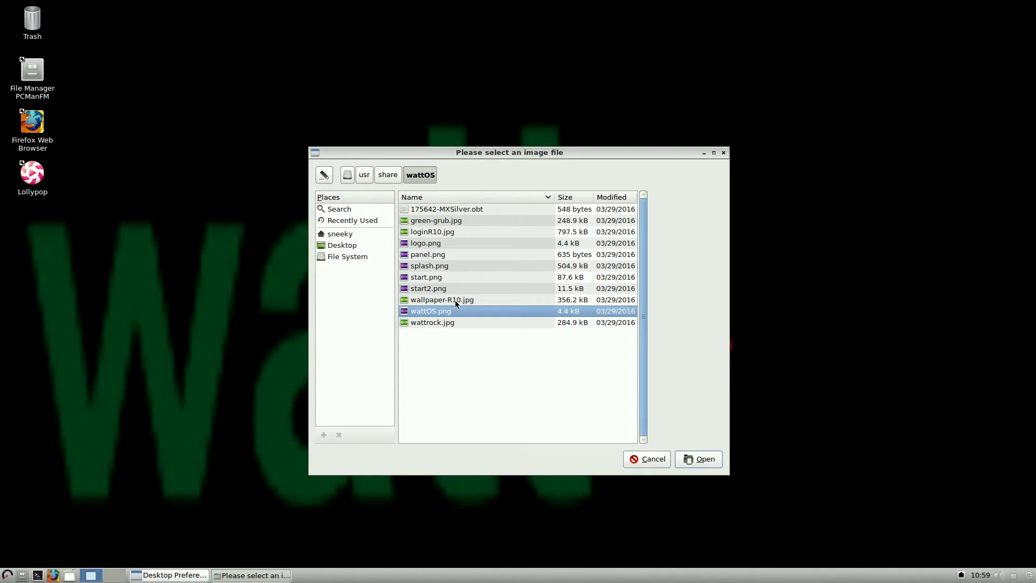
click(455, 300)
click(681, 460)
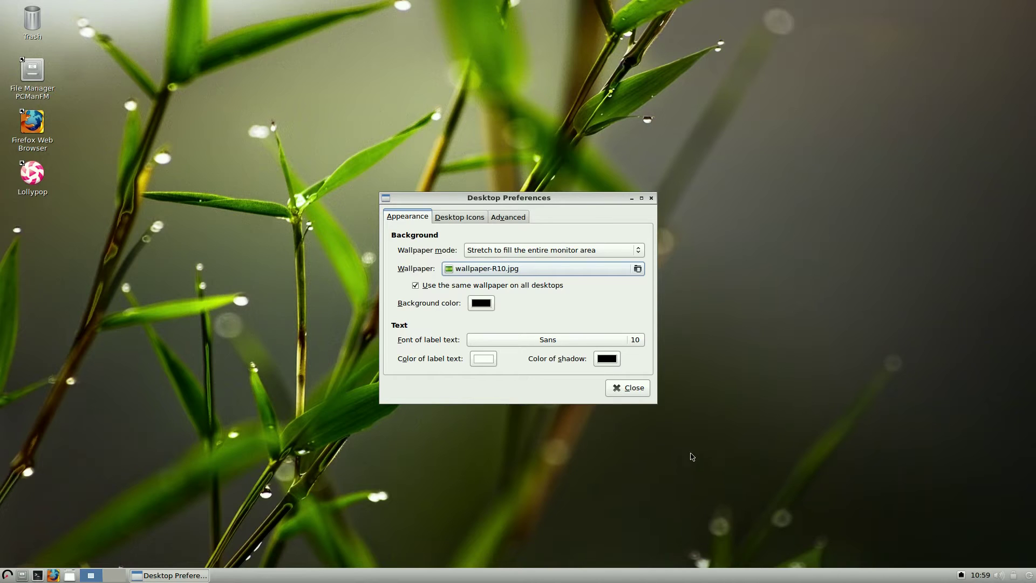
click(630, 390)
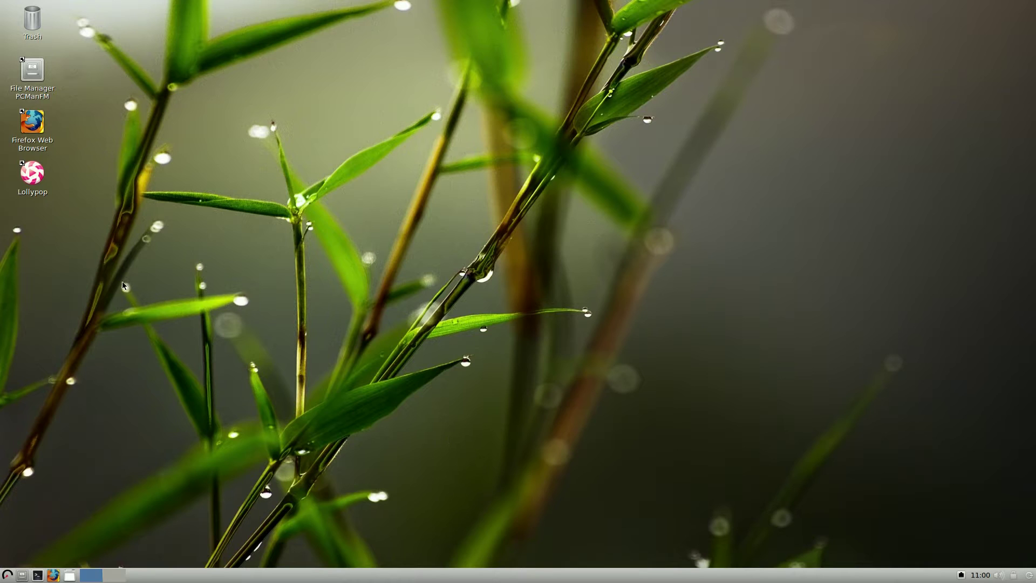
Step: In Firefox, search the web for youtube and open the YouTube website
double_click(34, 124)
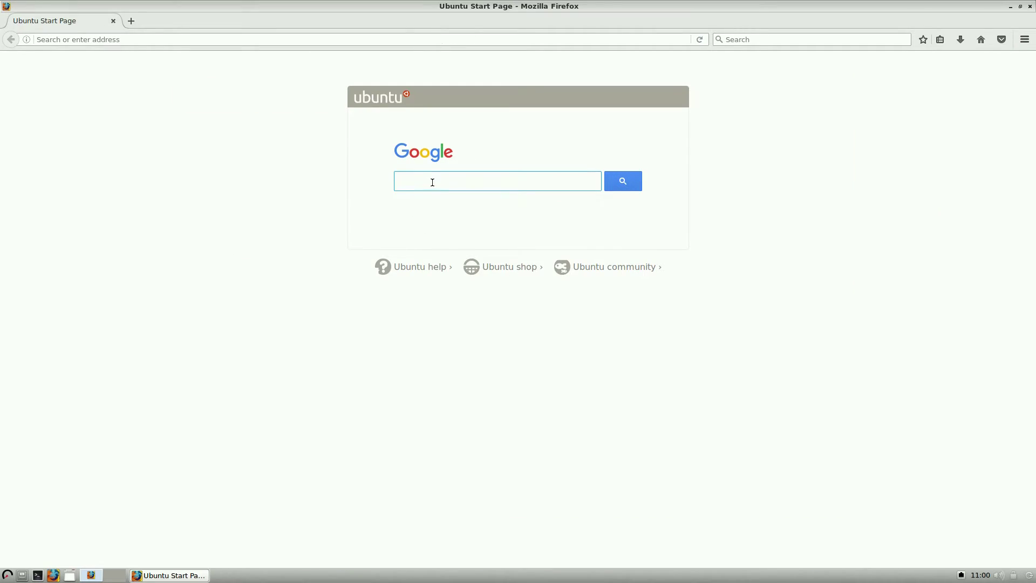
text(y)
click(434, 196)
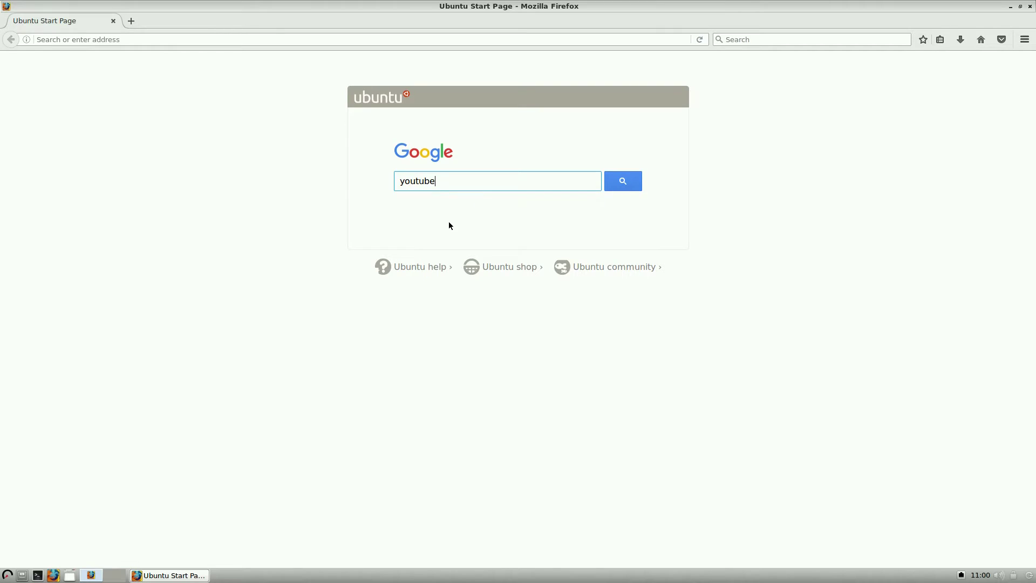
click(641, 181)
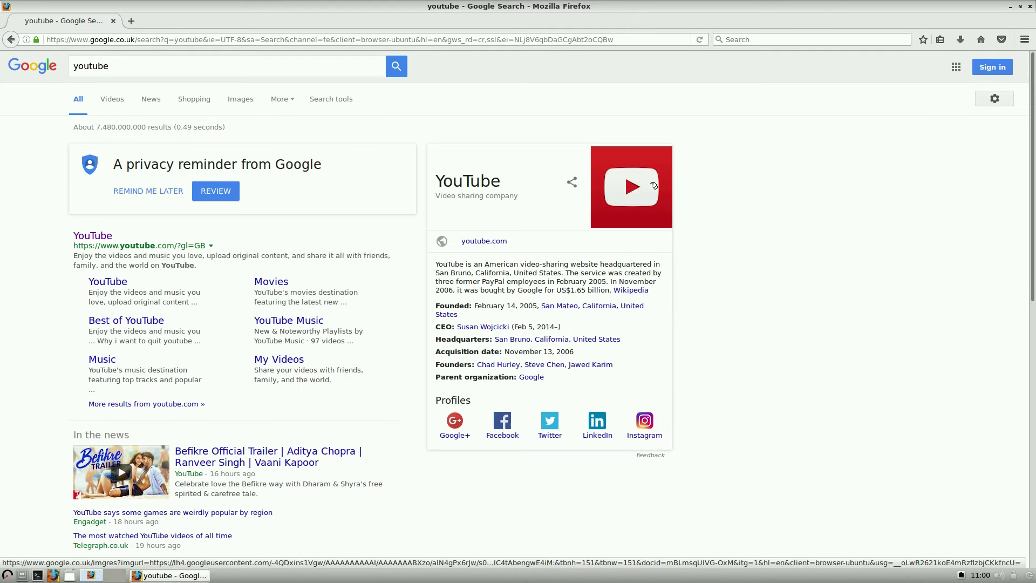
click(86, 238)
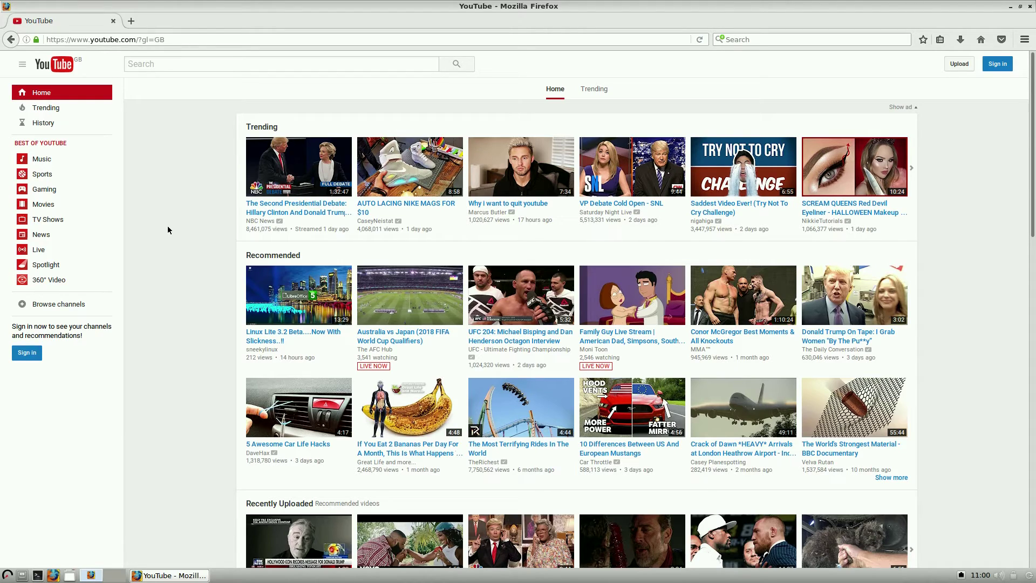
Step: Search YouTube for sneekylinux using the suggestion list
click(186, 64)
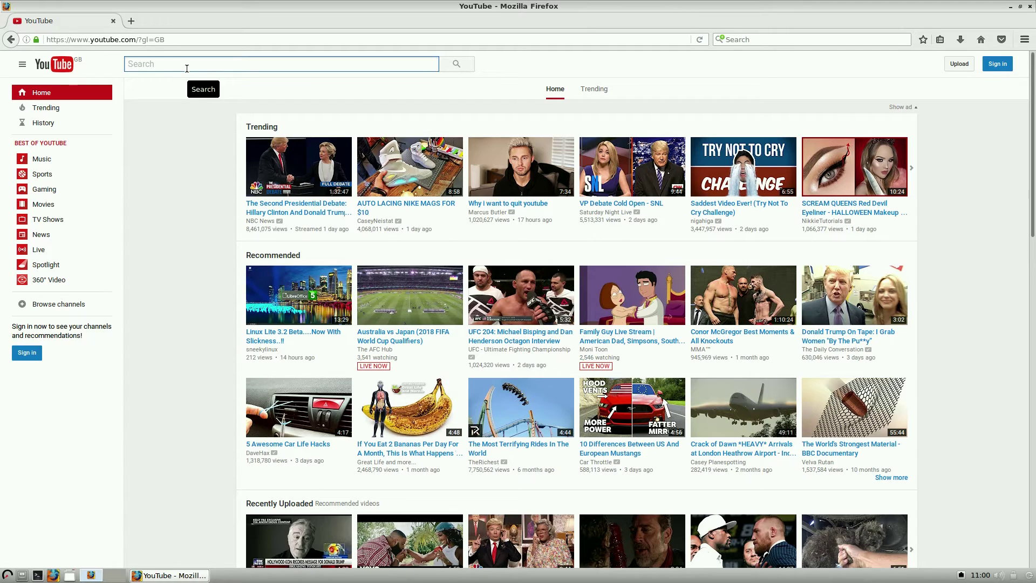
text(sneaky)
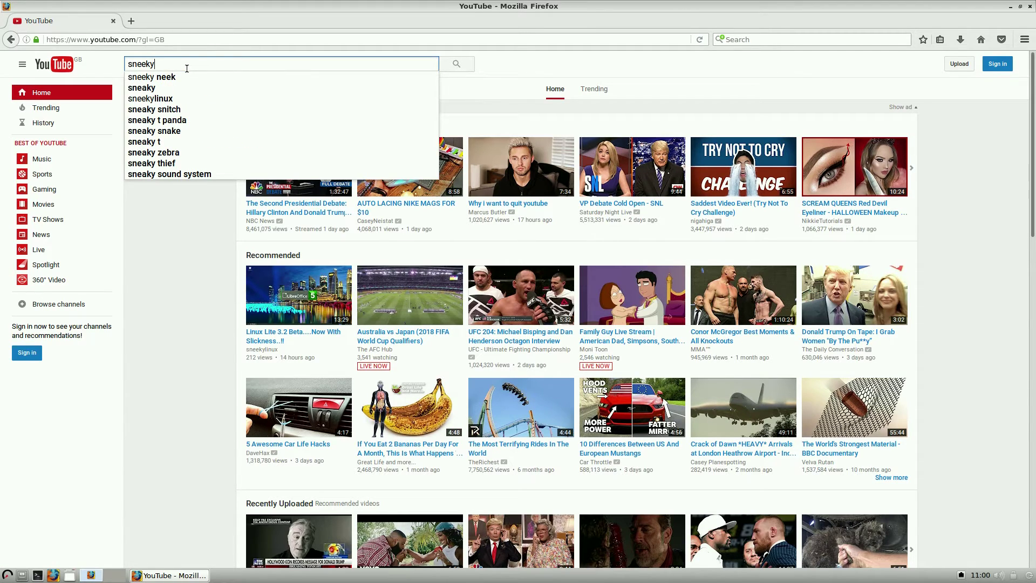
click(188, 97)
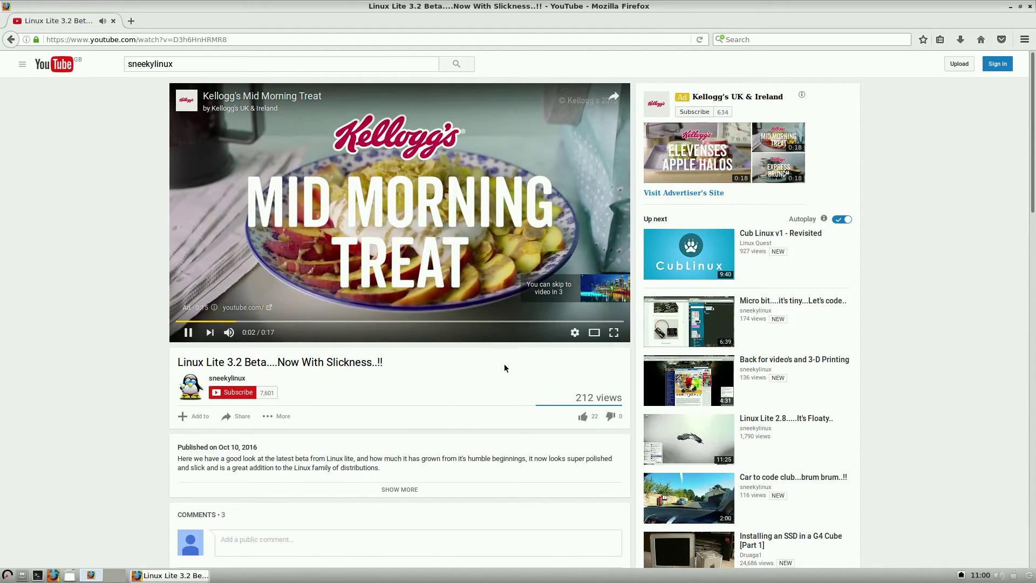
Step: Skip the advert and play the Linux Lite video at 1080p60 quality
scroll(504, 365, down, 2)
scroll(508, 364, down, 2)
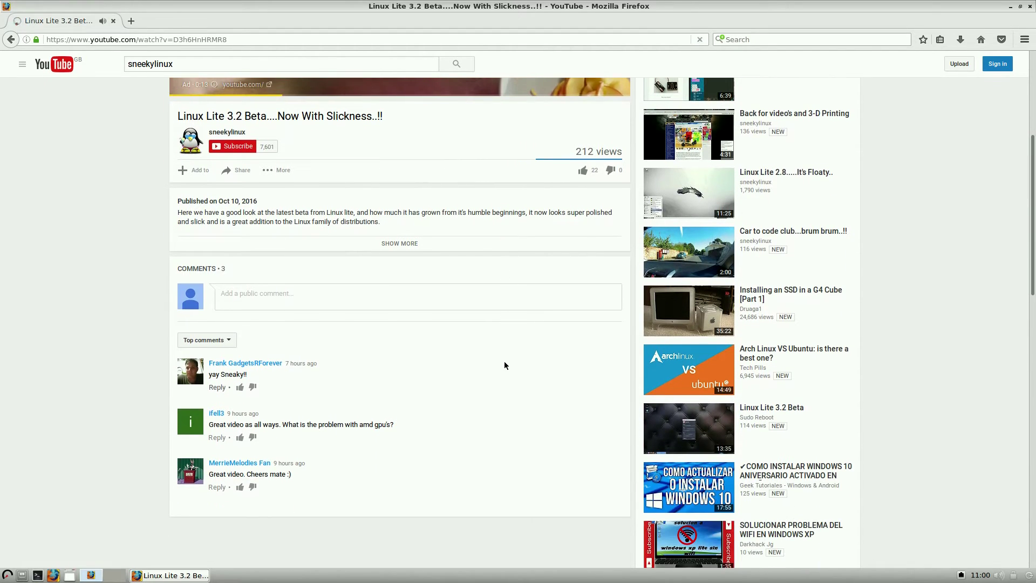
scroll(501, 426, up, 4)
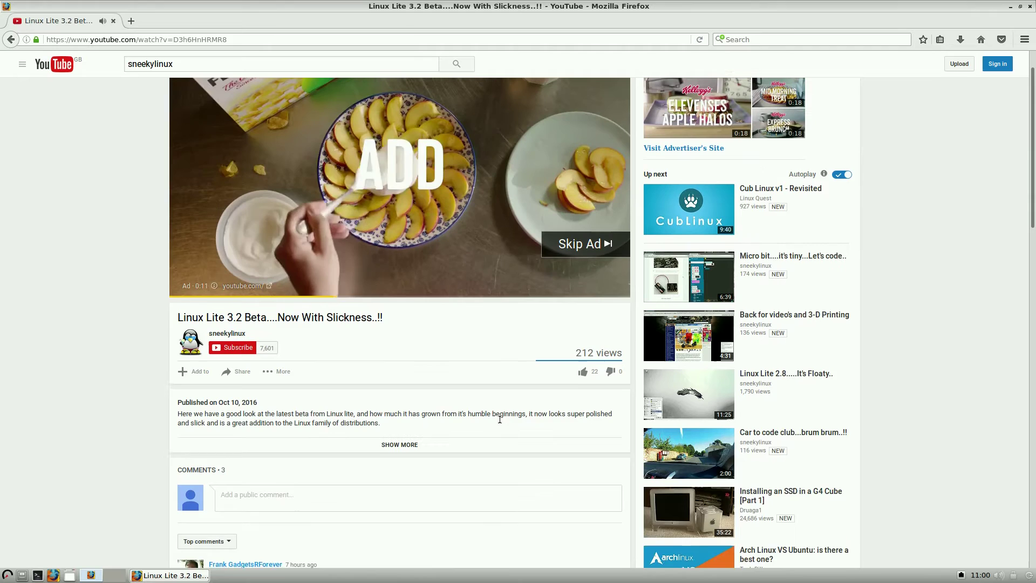
click(577, 295)
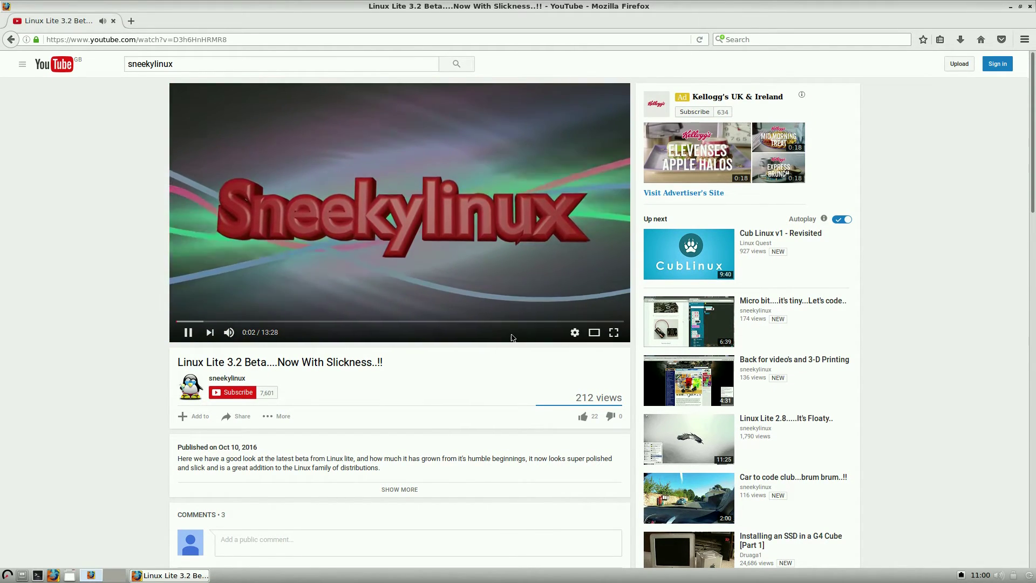
click(575, 333)
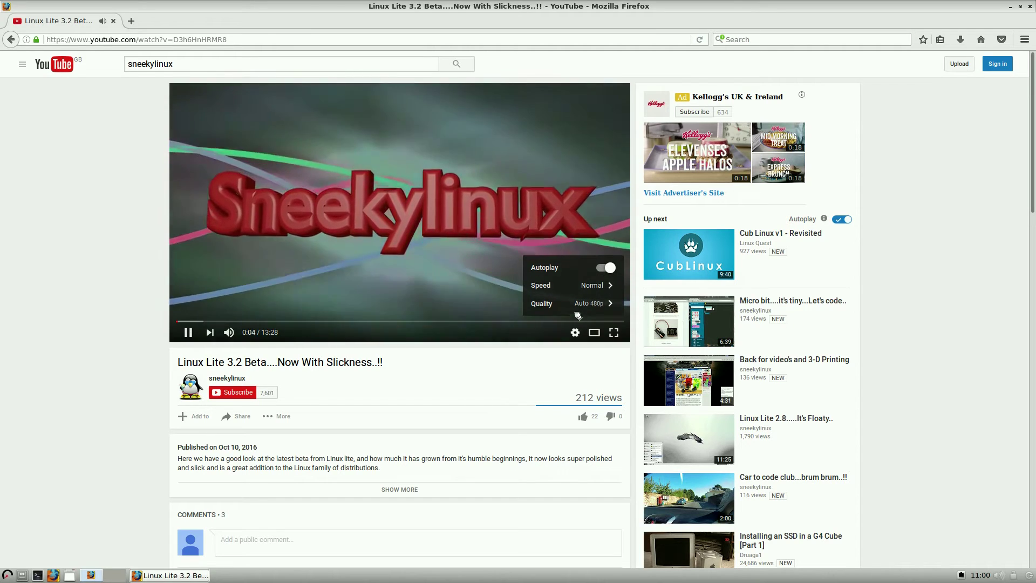
click(577, 304)
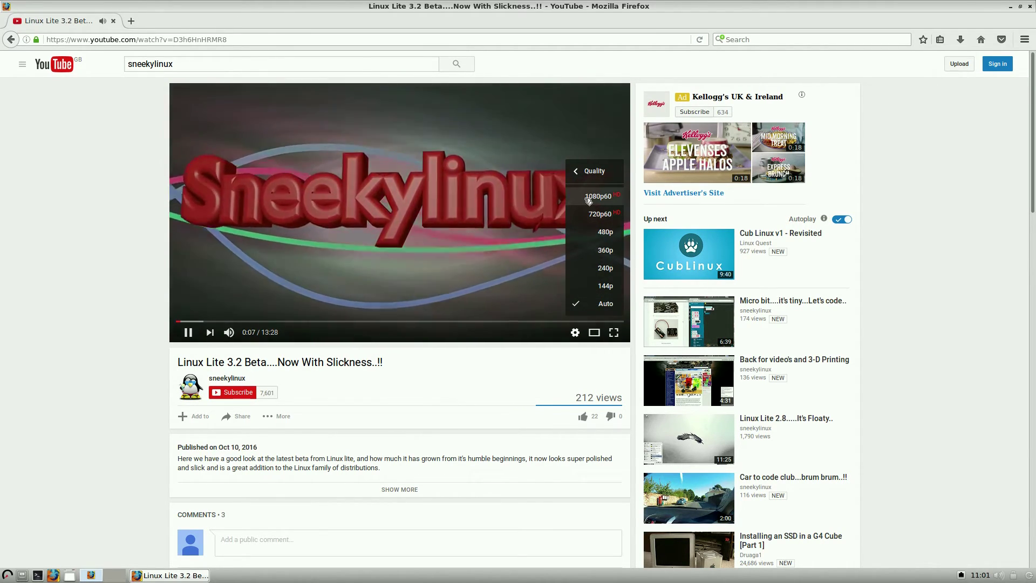
click(595, 199)
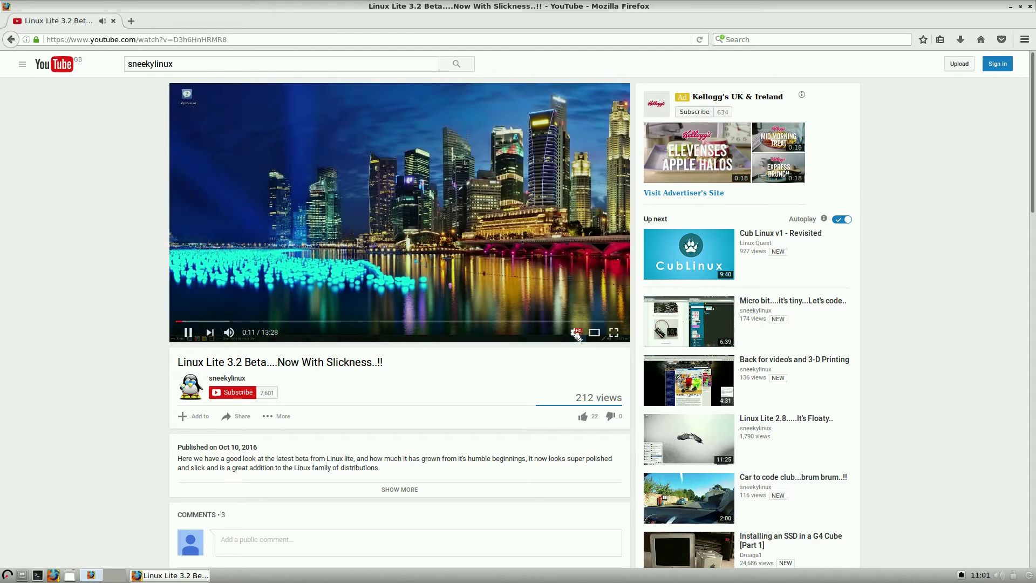
Step: Try theater mode and full screen, exit full screen, then close Firefox
click(593, 336)
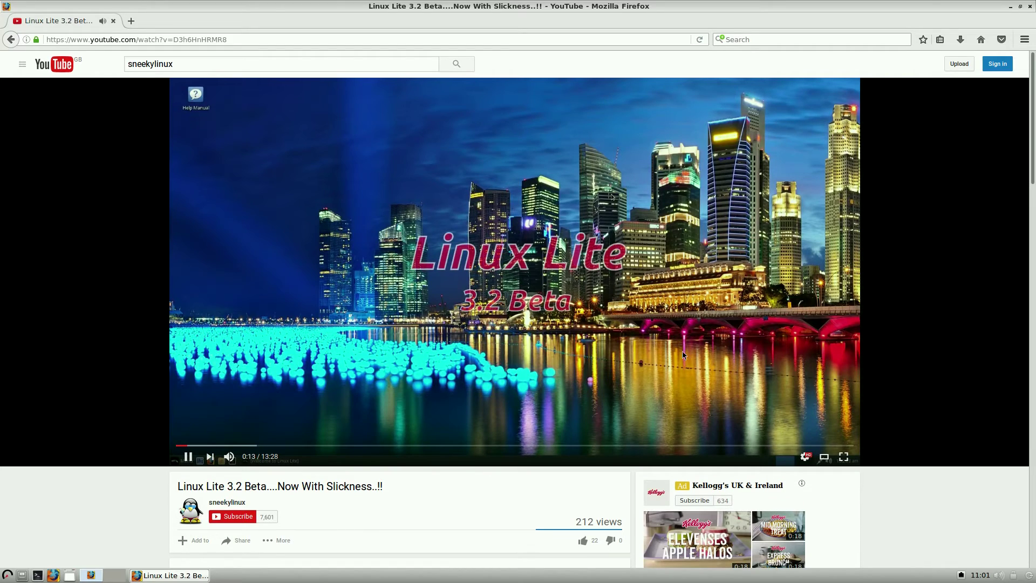
click(843, 458)
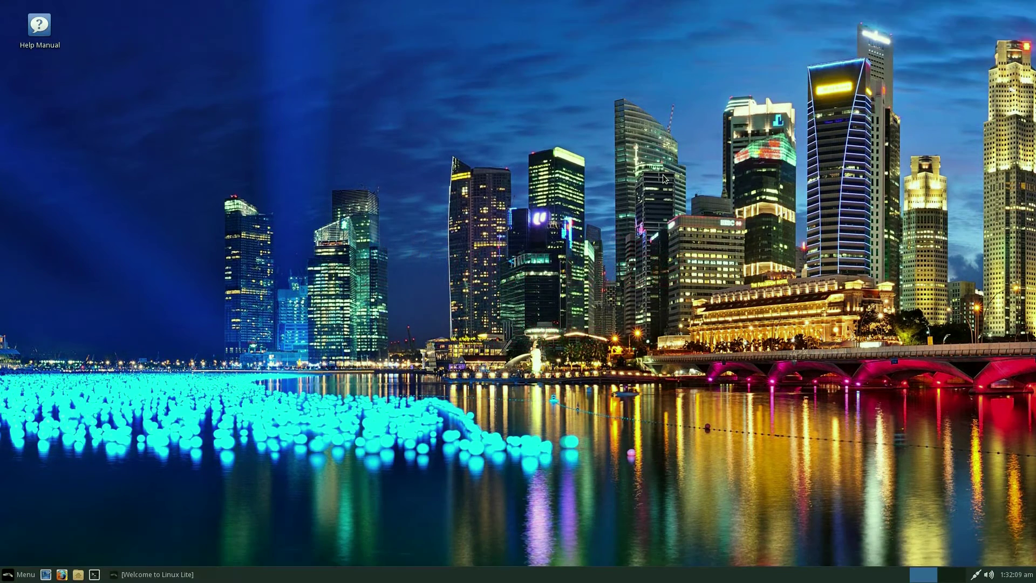
key(Escape)
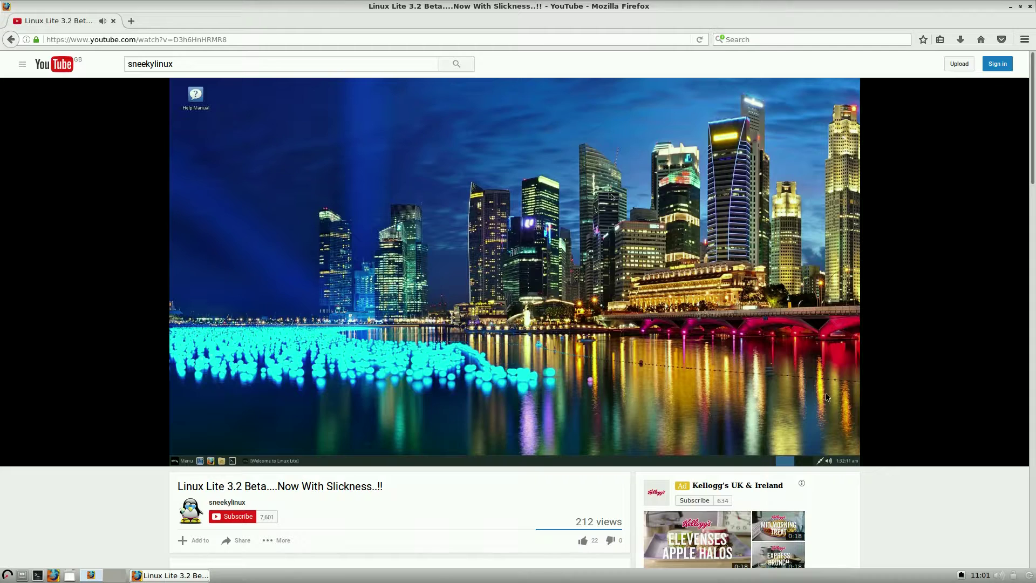
click(1031, 7)
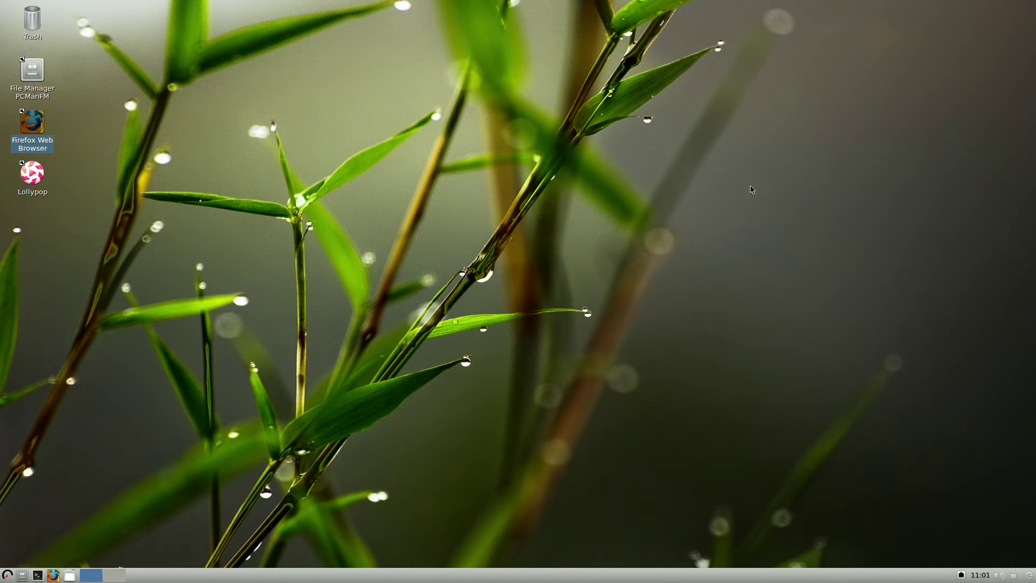
Step: Clear the Firefox icon selection by clicking empty desktop space
click(723, 190)
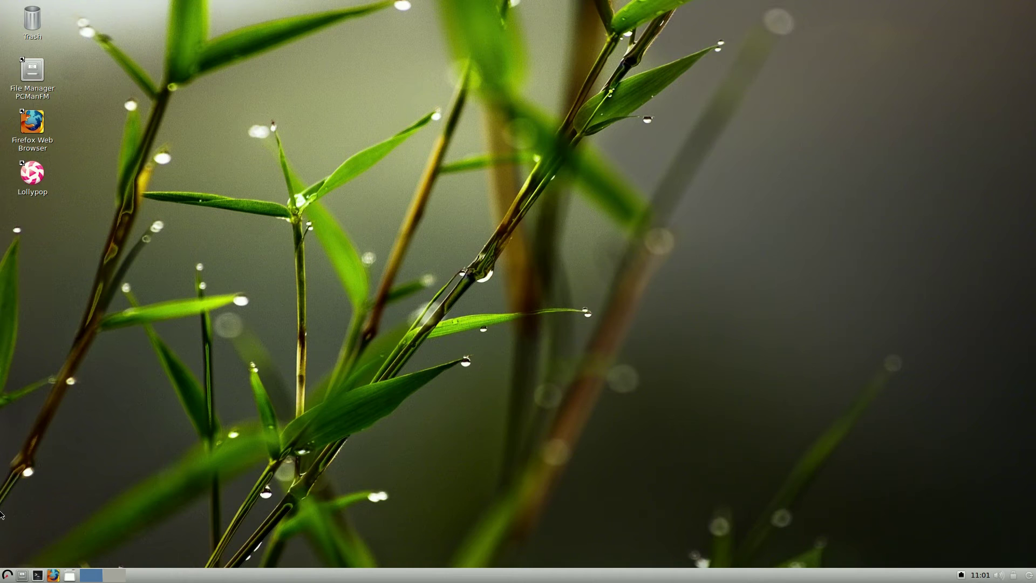
Step: Launch Network Connections from the Preferences section of the application menu
click(7, 579)
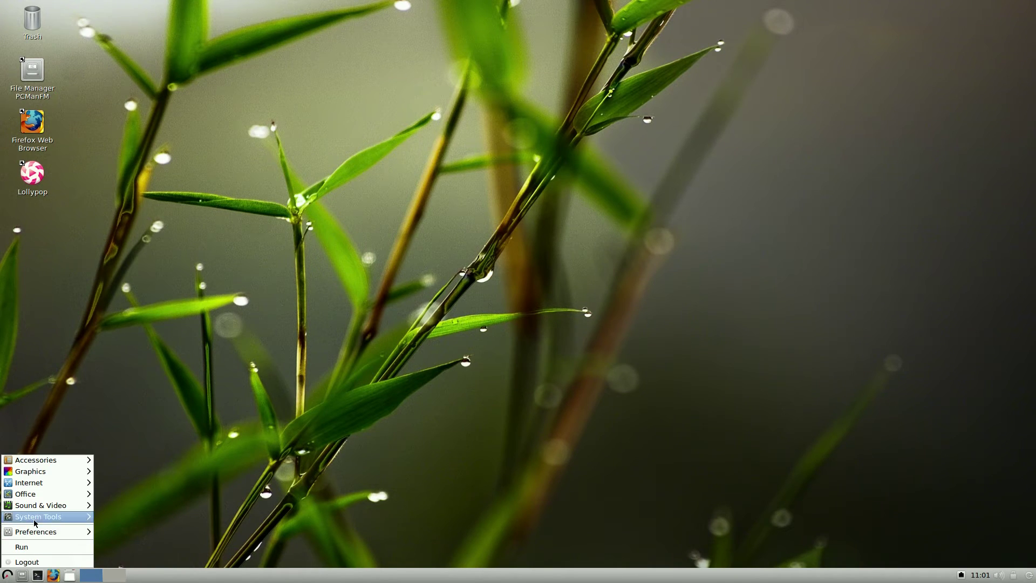
mouse_move(35, 521)
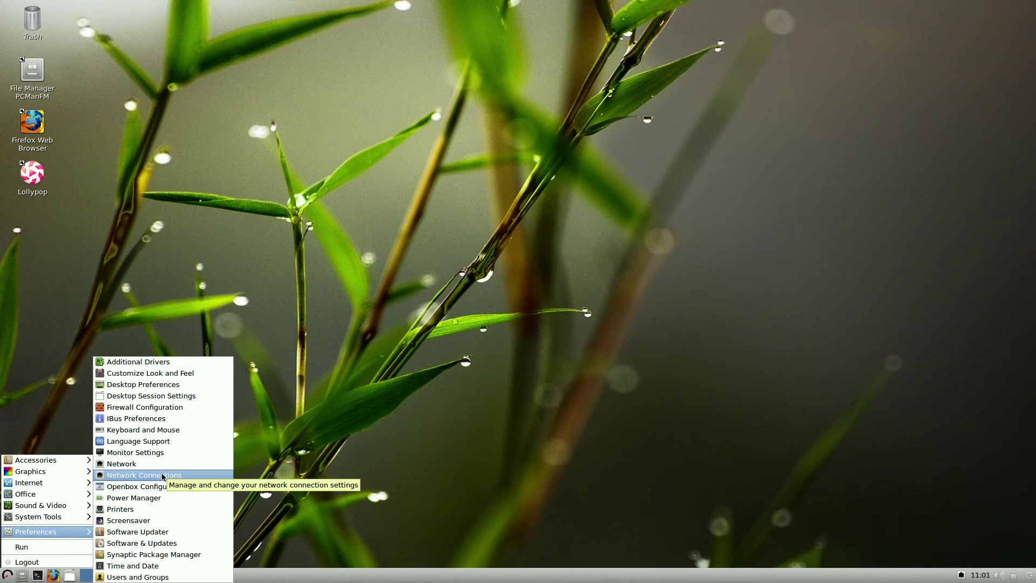
click(163, 476)
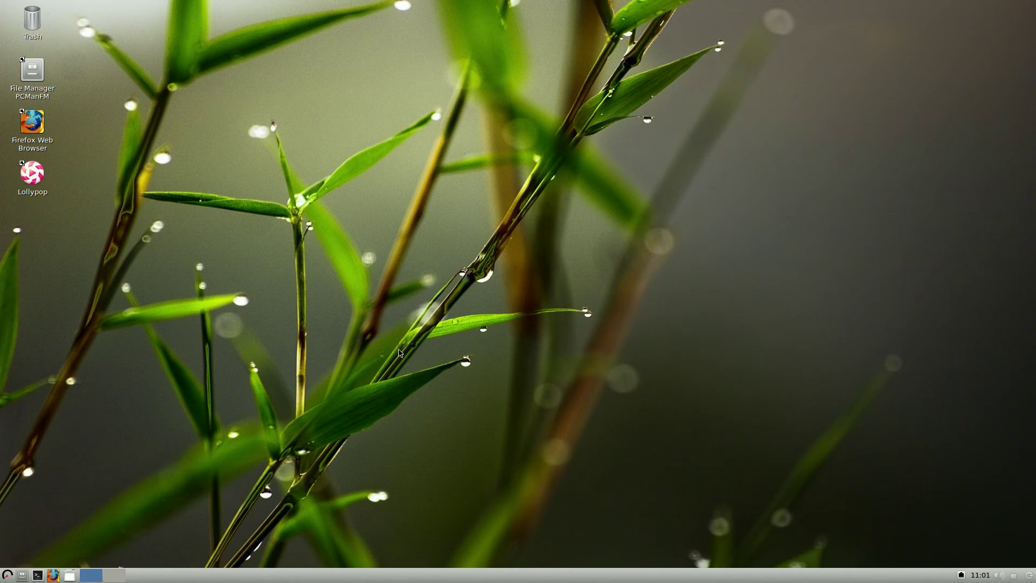